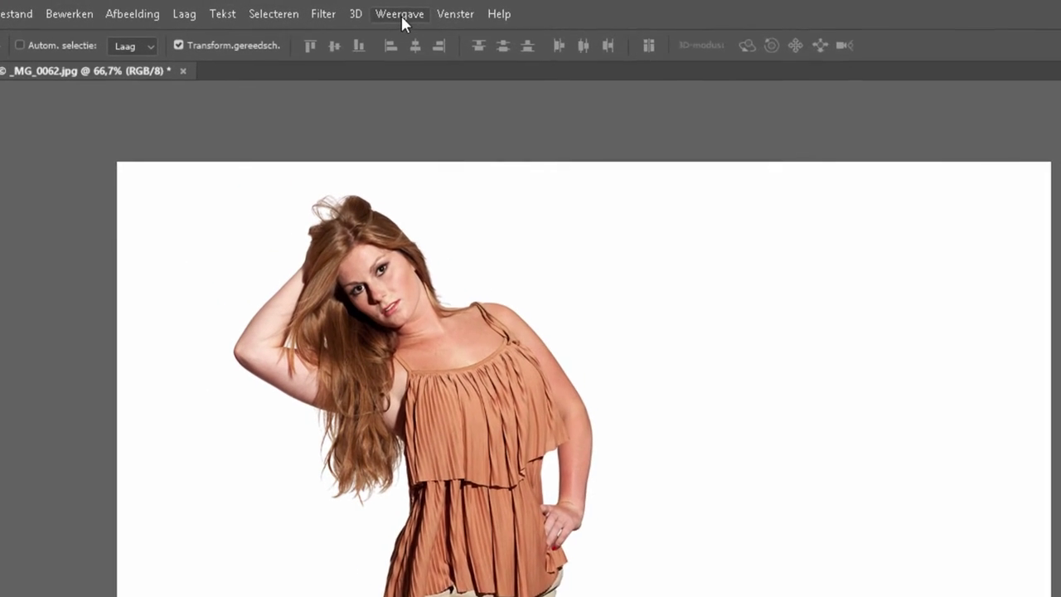
Show rulers around the _MG_0062.jpg canvas from the View (Weergave) menu
left_click(400, 14)
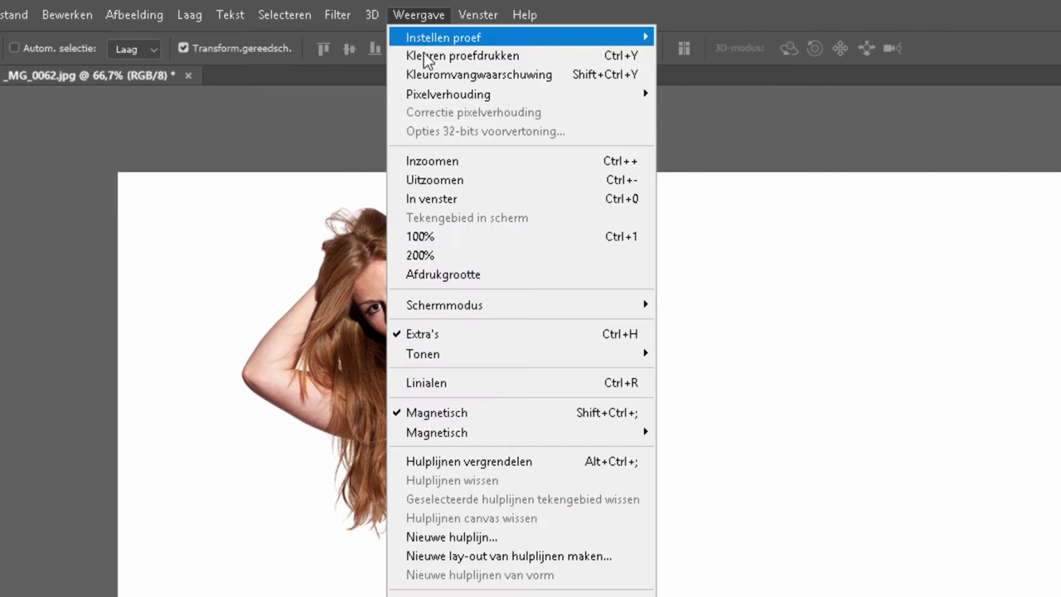
left_click(514, 384)
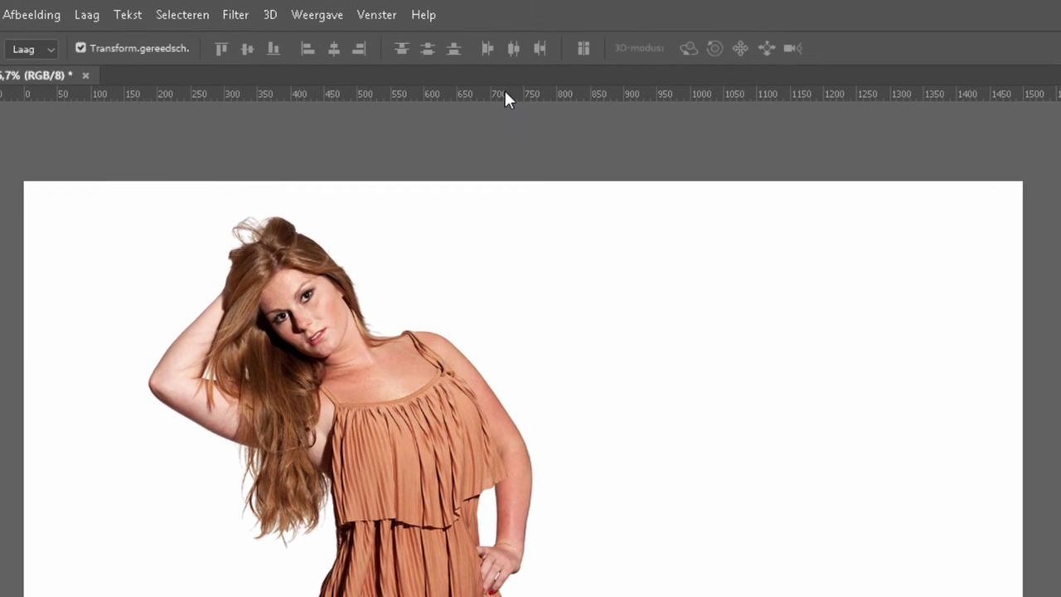
Set the ruler units to percent (Procent) from the ruler's context menu
right_click(508, 96)
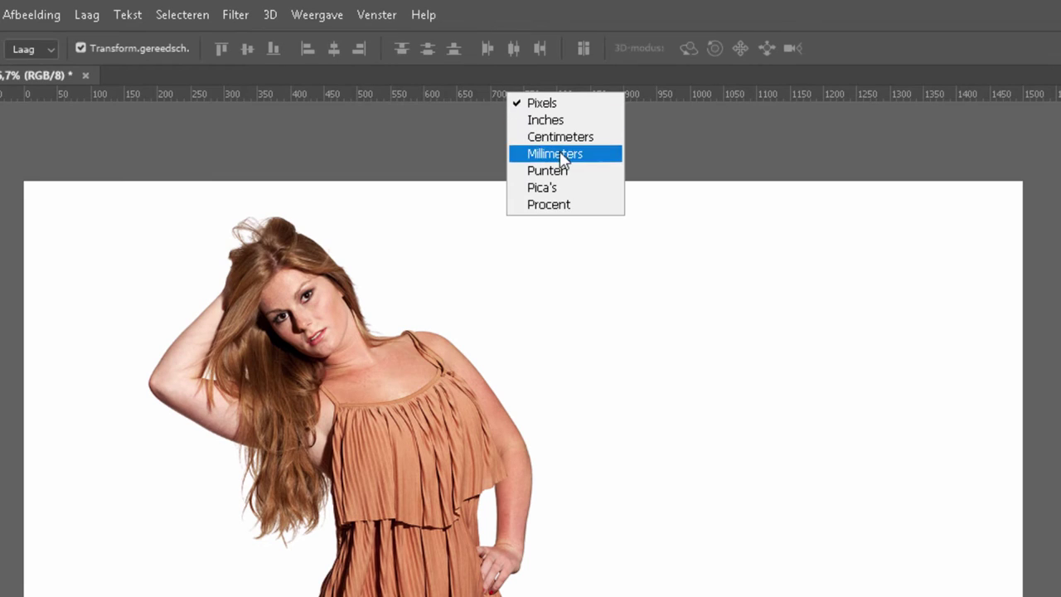
left_click(568, 207)
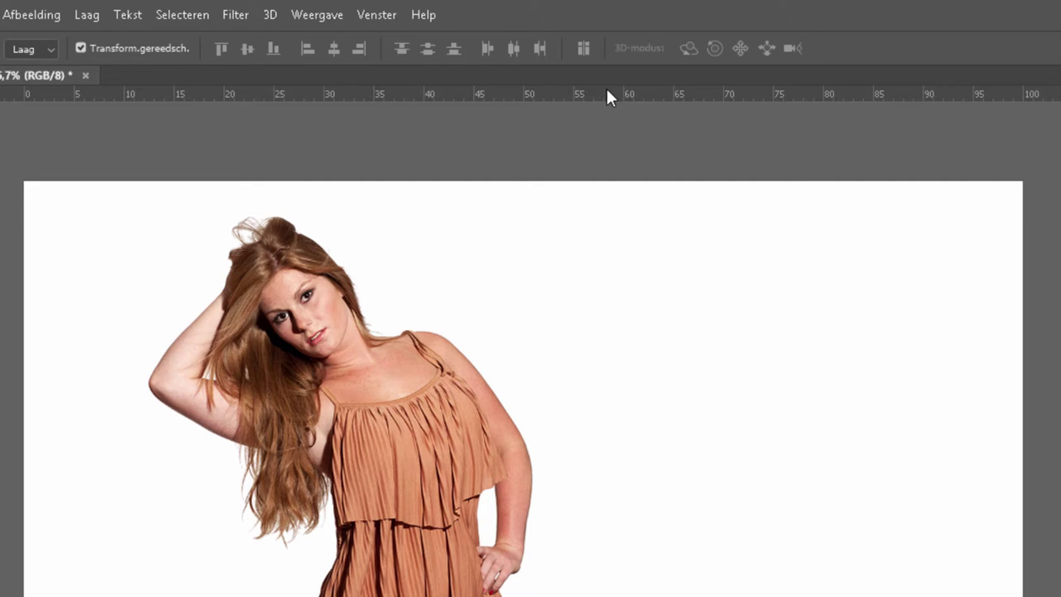
Add horizontal guides near the photo's top and bottom and a vertical guide near its right edge
left_click_drag(605, 95, 602, 215)
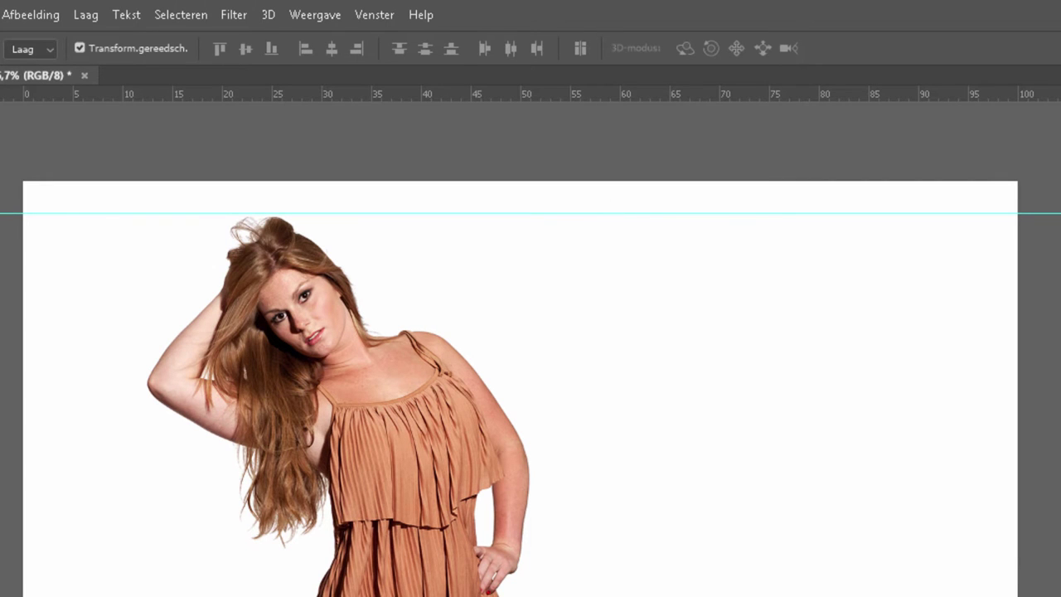
left_click_drag(809, 93, 610, 515)
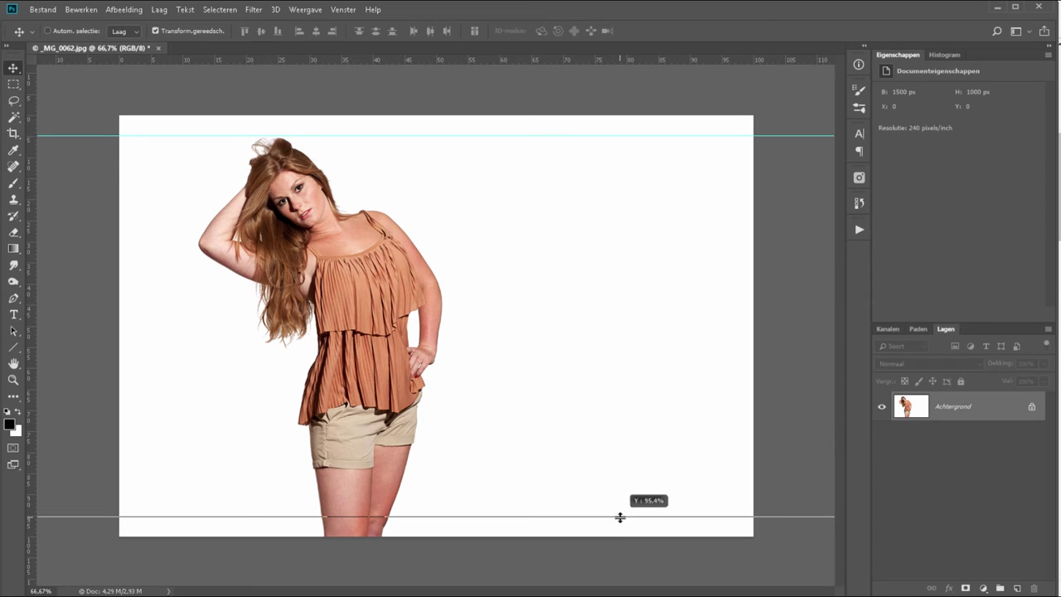
left_click_drag(610, 516, 620, 517)
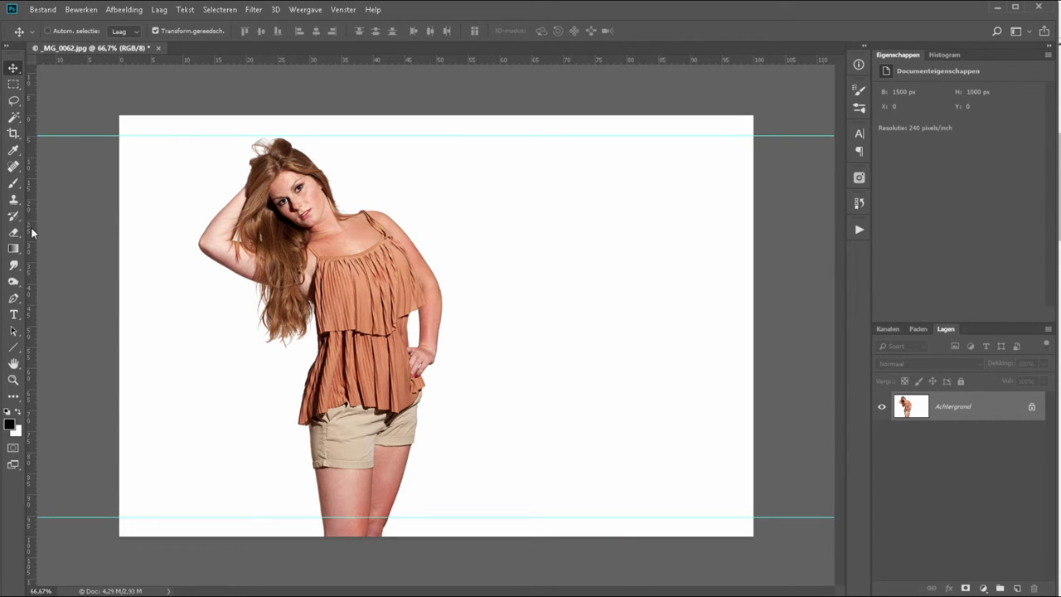
left_click_drag(31, 227, 681, 261)
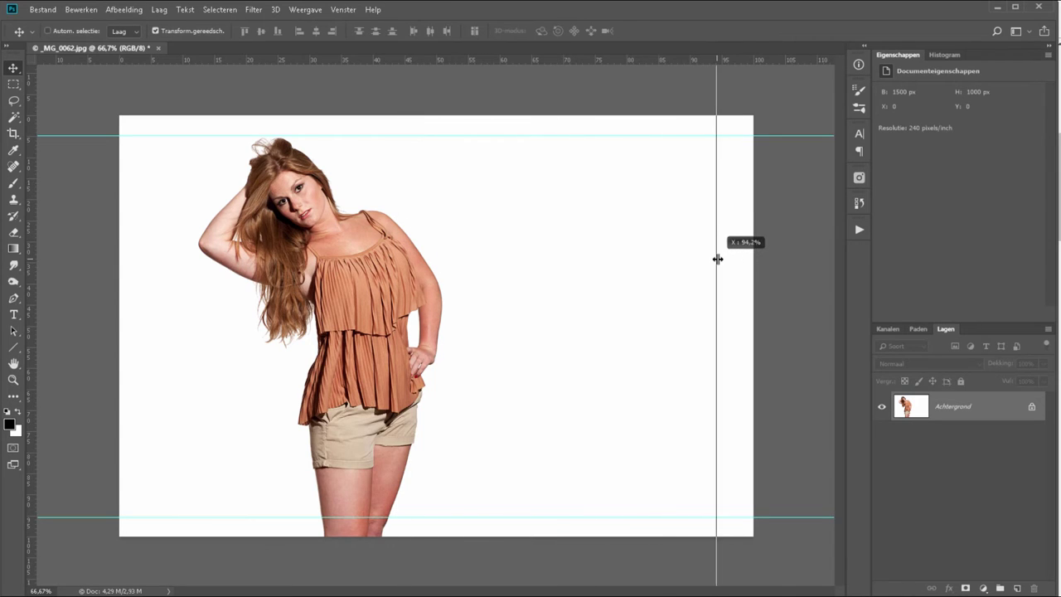
left_click_drag(682, 261, 721, 257)
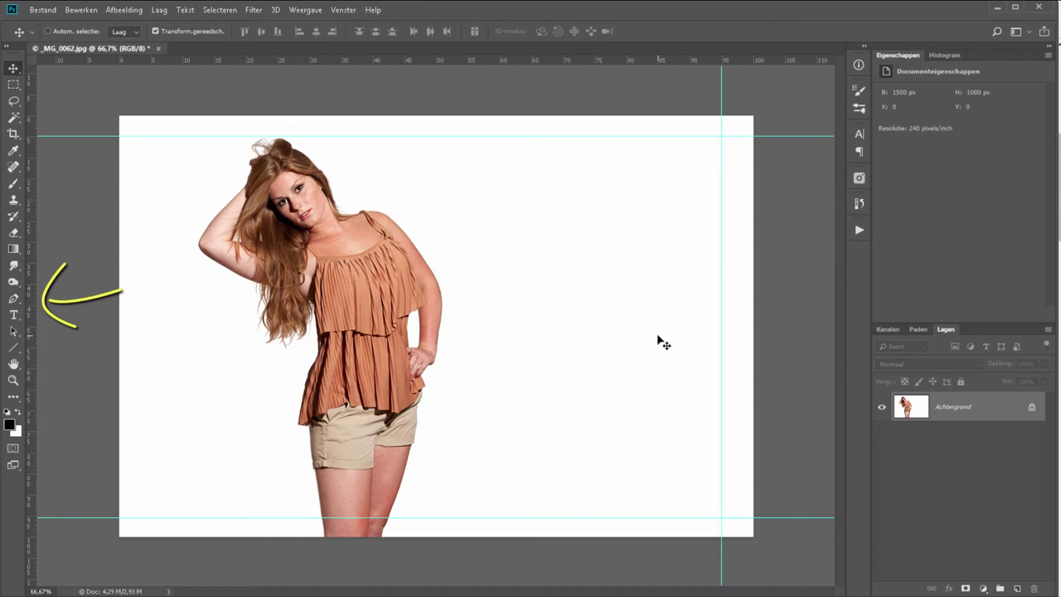
Activate the Pen tool in Vorm (shape) mode
key("p")
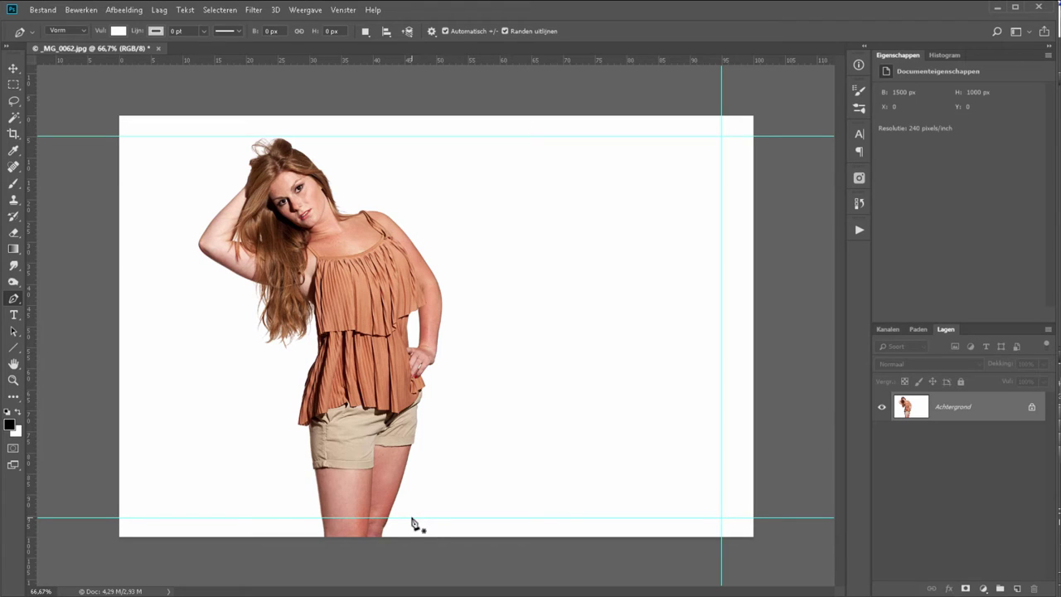
Place anchors beside her leg, at the bottom-right and top-right guide crossings, and above her head
left_click(410, 517)
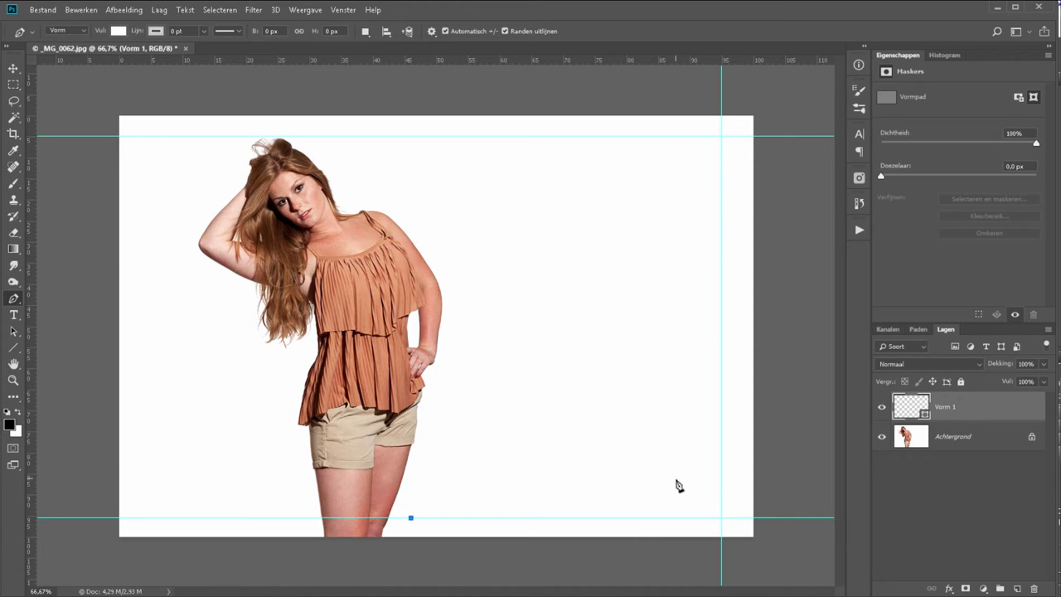
left_click(722, 518)
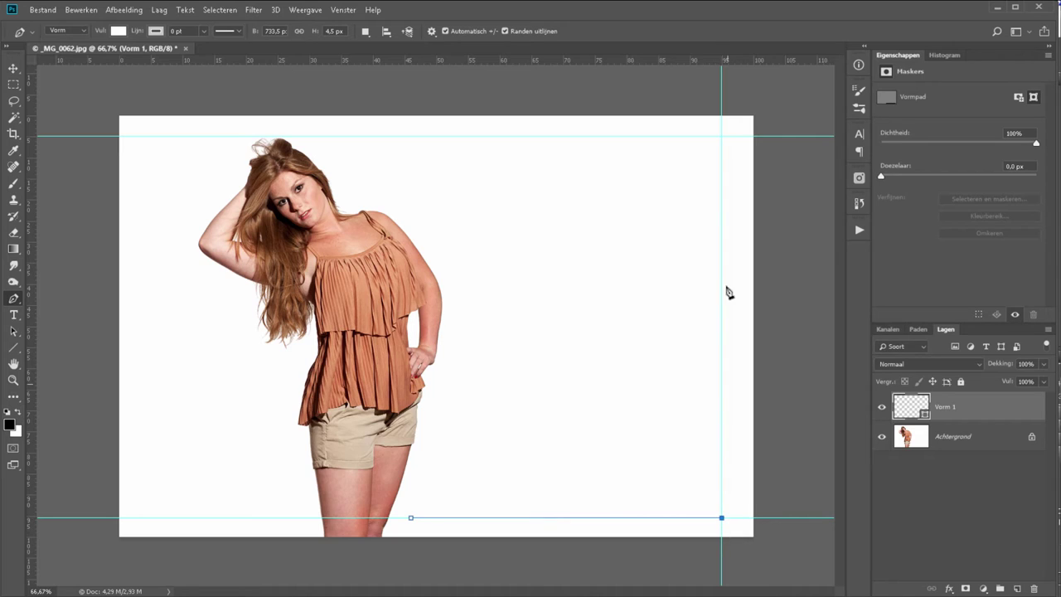
left_click(722, 136)
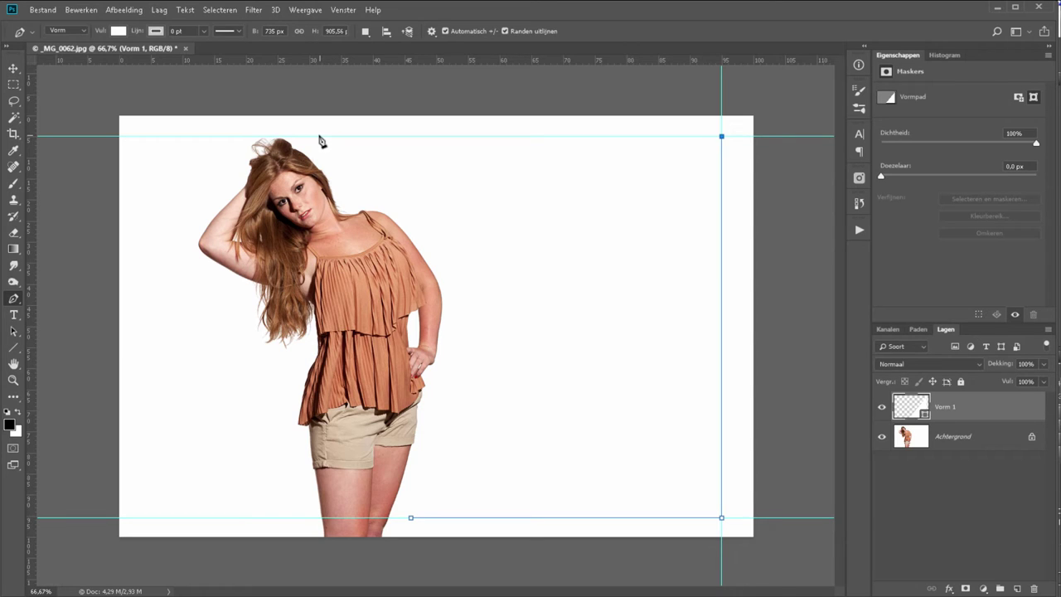
left_click(320, 136)
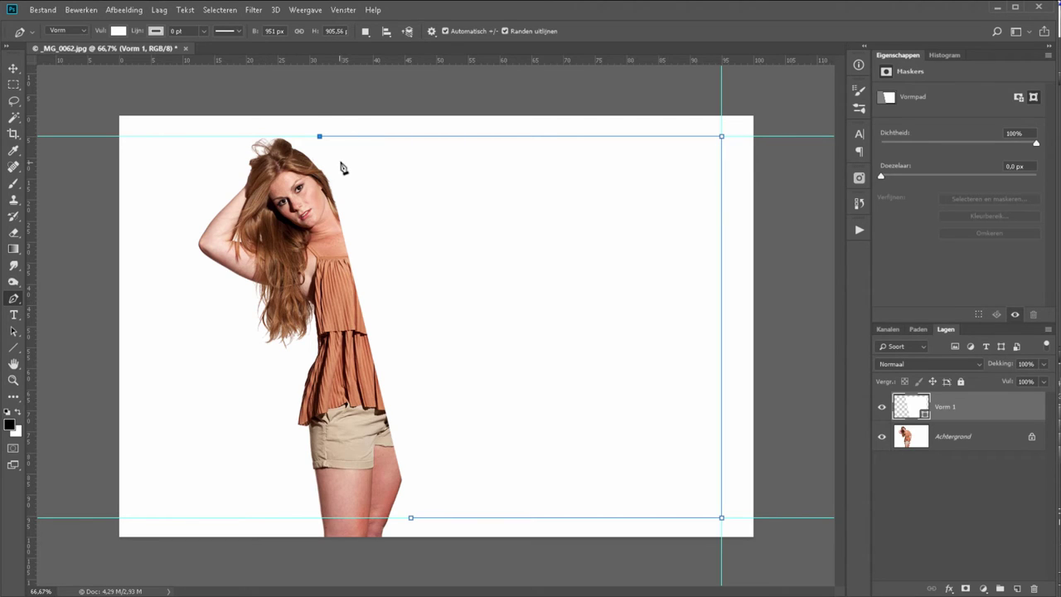
Trace curved points along her head, shoulder, arm, hip and leg, closing the shape at the start point
left_click_drag(336, 167, 349, 178)
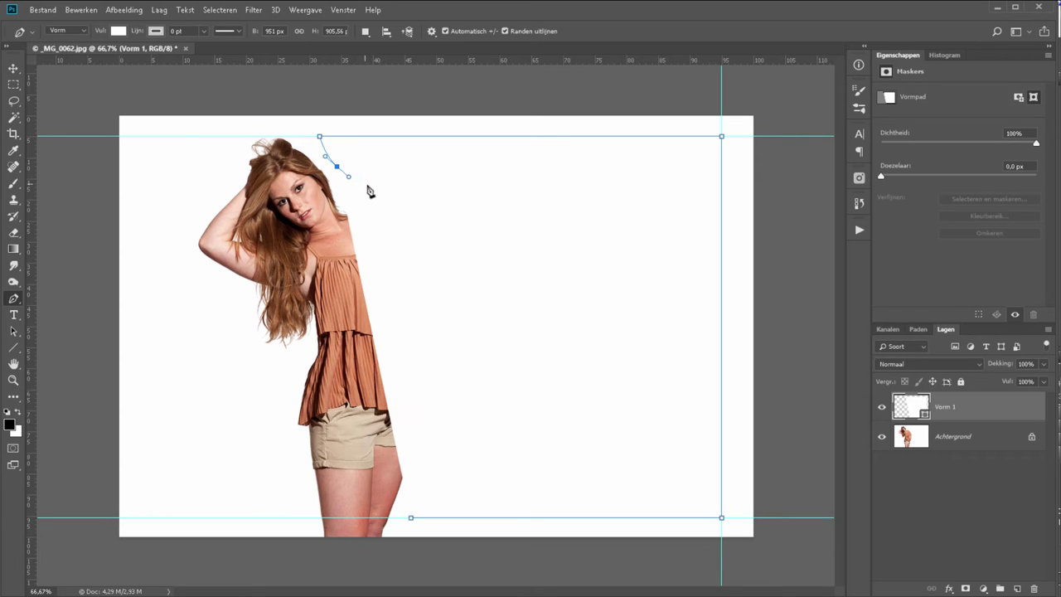
left_click(356, 200)
mouse_move(356, 200)
left_mouse_down()
mouse_move(461, 229)
mouse_move(440, 242)
left_mouse_up()
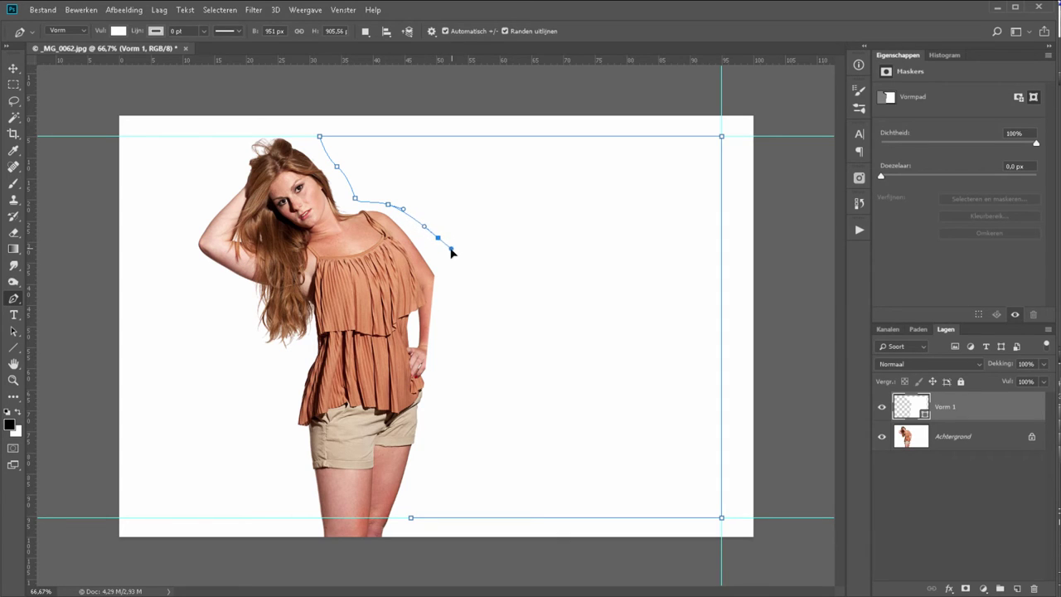
left_click_drag(456, 244, 450, 253)
left_click_drag(462, 289, 462, 300)
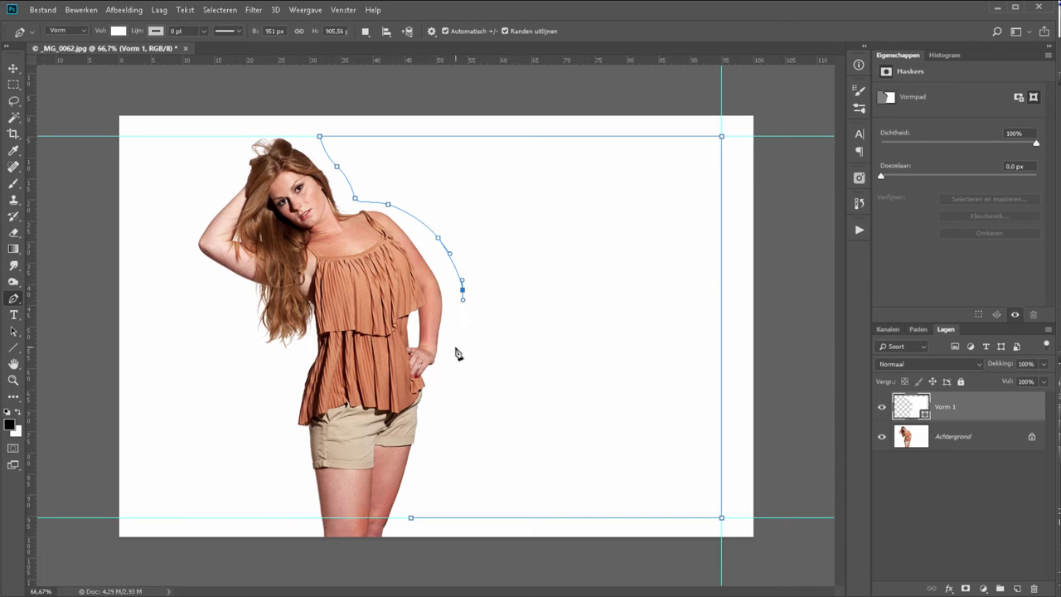
left_click_drag(454, 349, 449, 371)
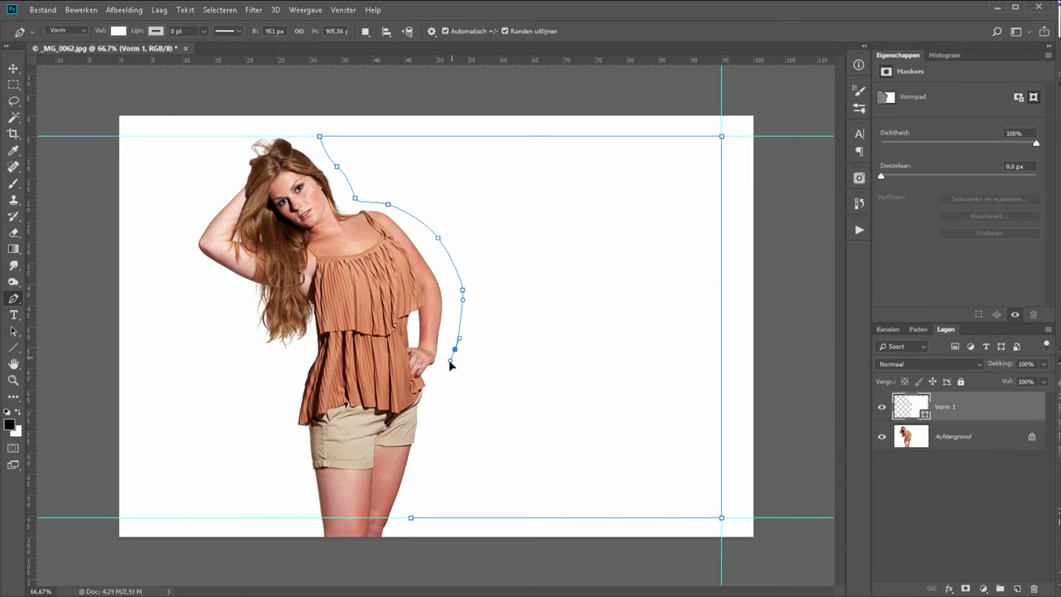
left_click(429, 452)
left_click(416, 486)
left_click(411, 518)
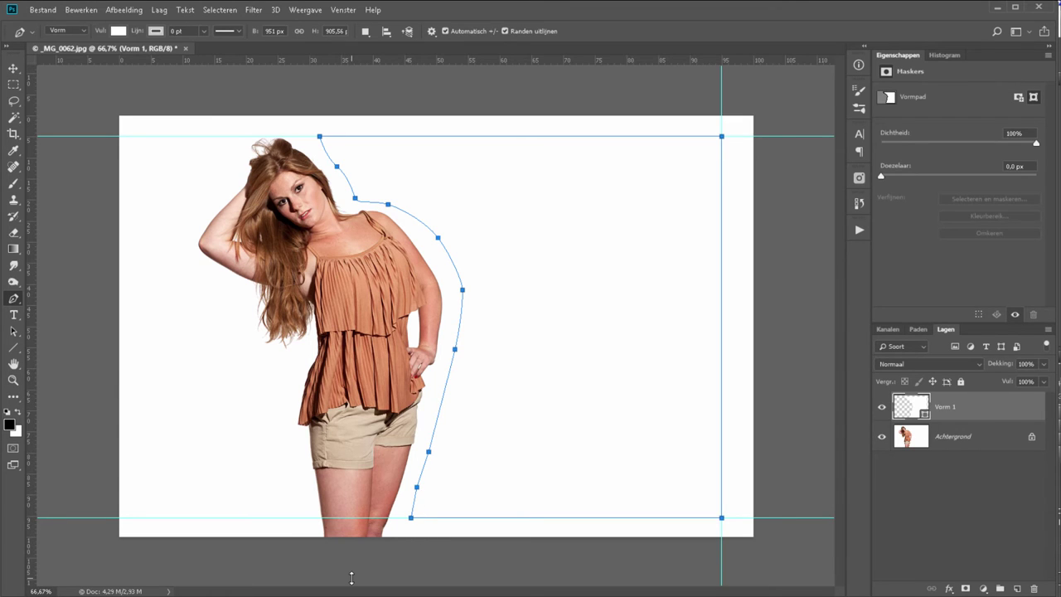
Adjust the path points beside her head and shoulder, then deselect the path
left_click(355, 198, "alt")
left_click(345, 179, "ctrl")
left_click_drag(335, 171, 345, 169)
left_click(389, 205, "ctrl")
left_click_drag(389, 204, 356, 195)
left_click(283, 353, "ctrl")
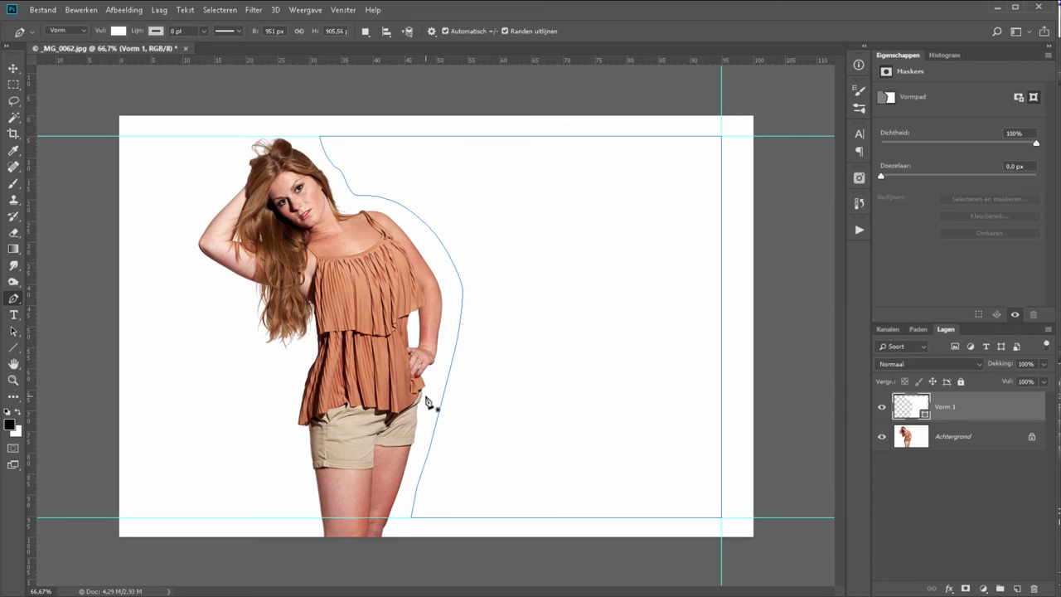
left_click(14, 316)
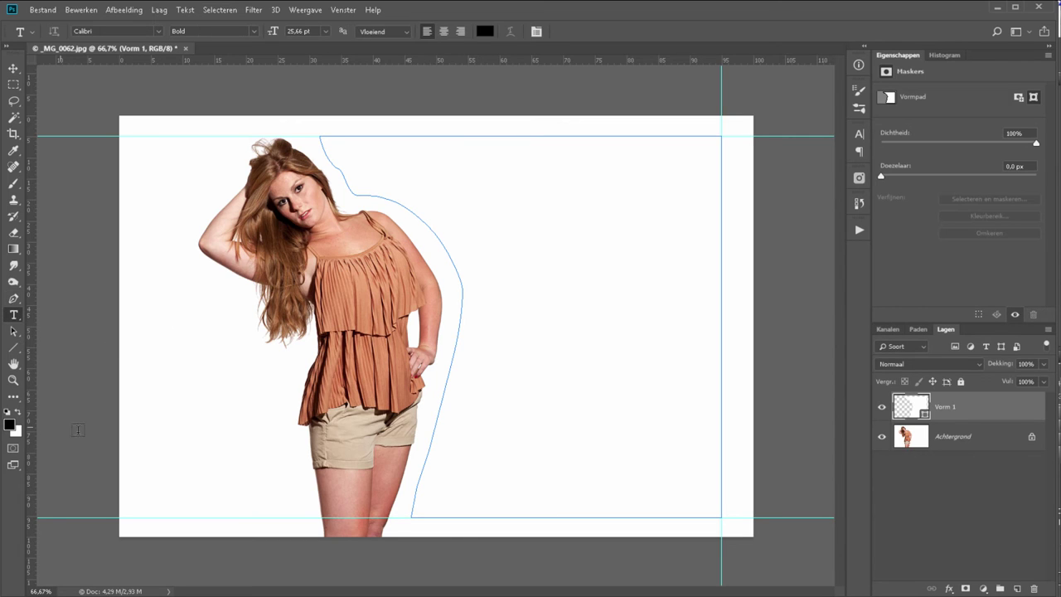
left_click(235, 393)
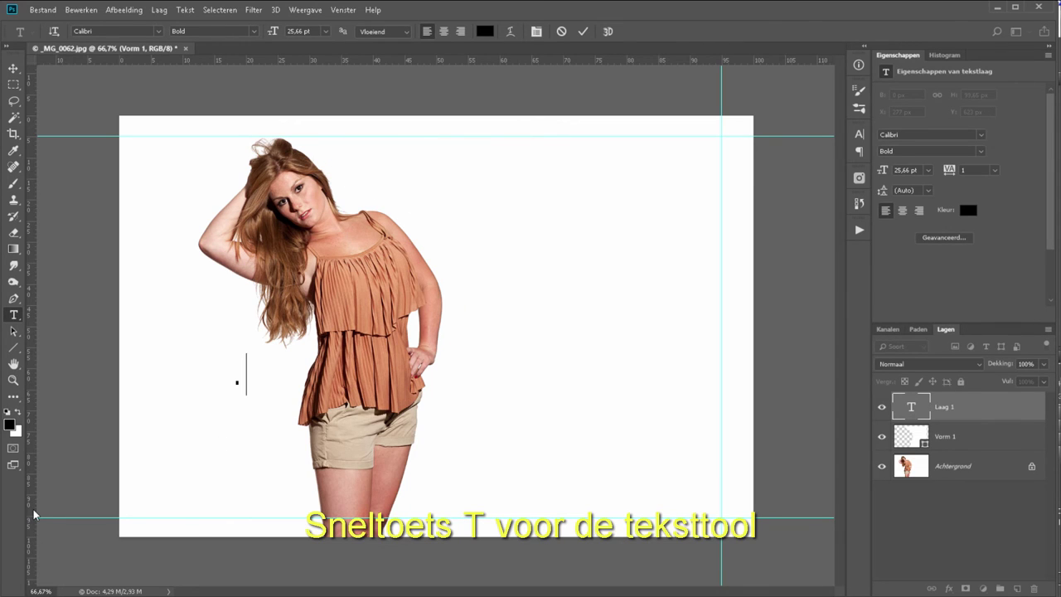
type("leuke tekst n")
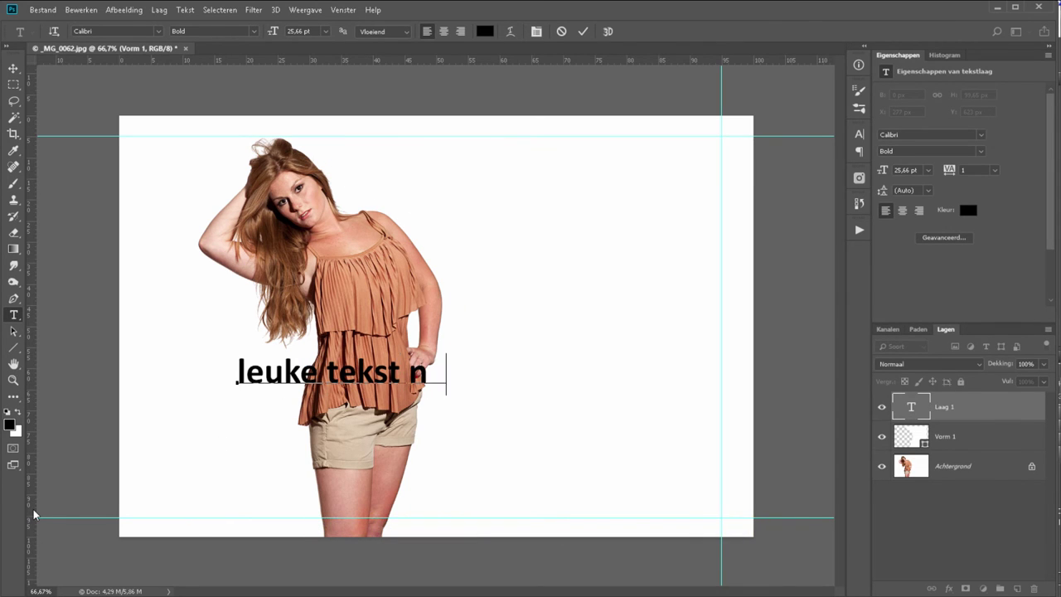
type("eerzetten")
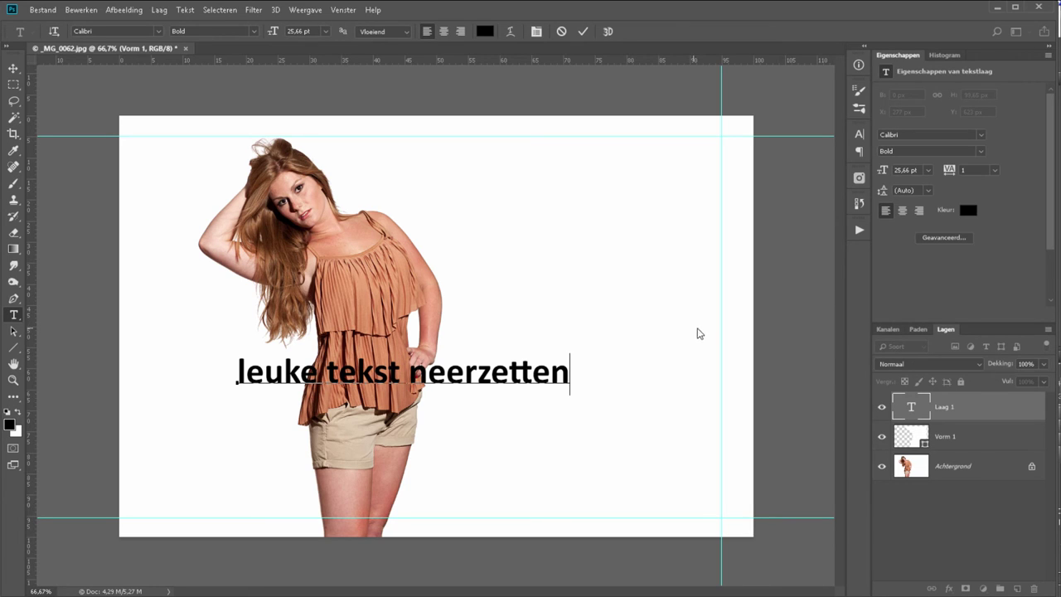
left_click(582, 30)
left_click_drag(970, 406, 1033, 587)
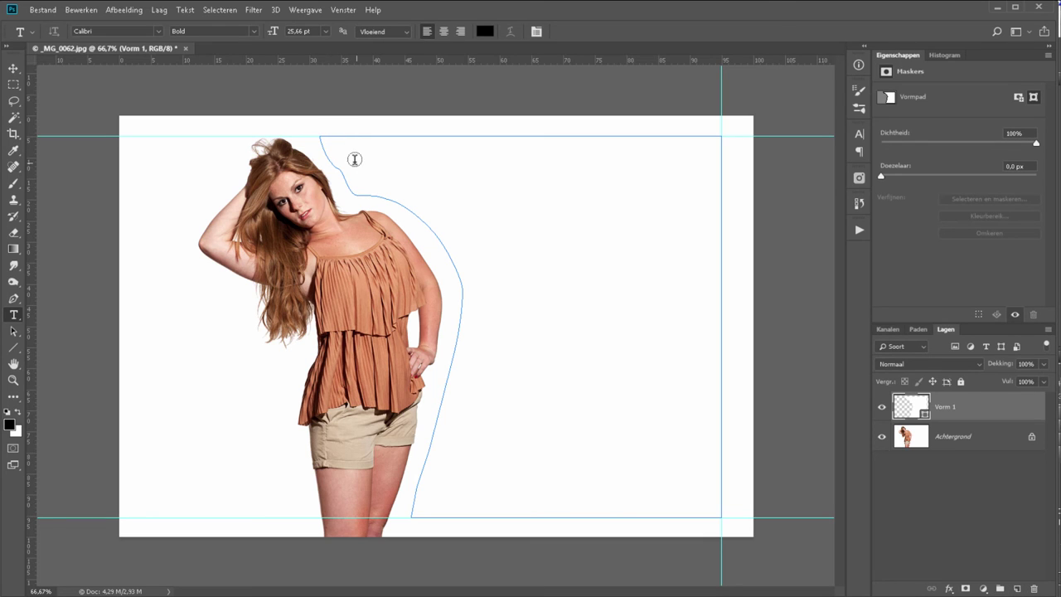
Create an area text box inside Vorm 1 and fill it with Lorem ipsum placeholder text
left_click(350, 154)
left_click(350, 155)
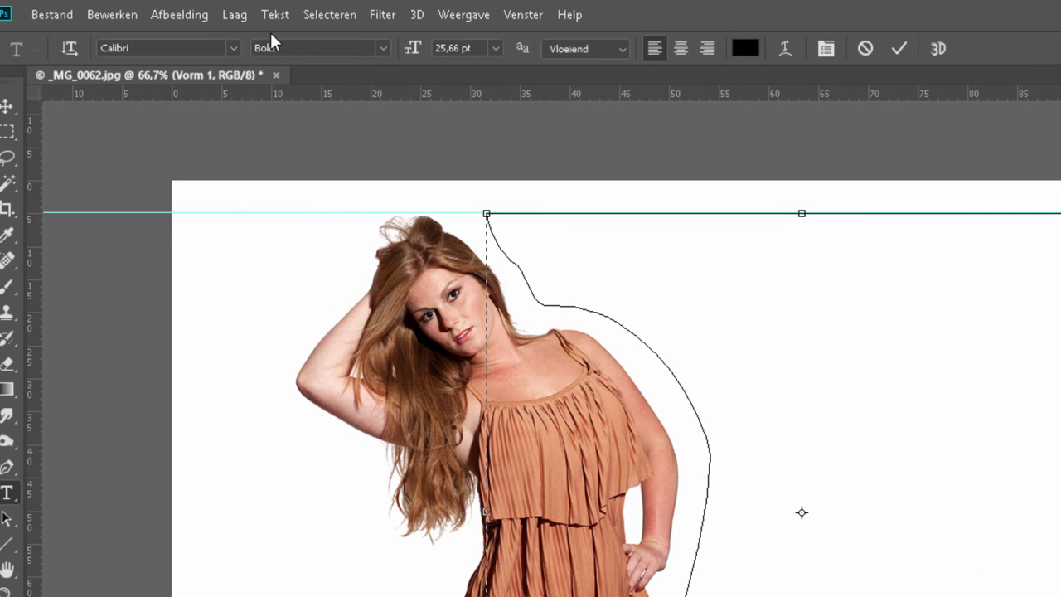
left_click(280, 16)
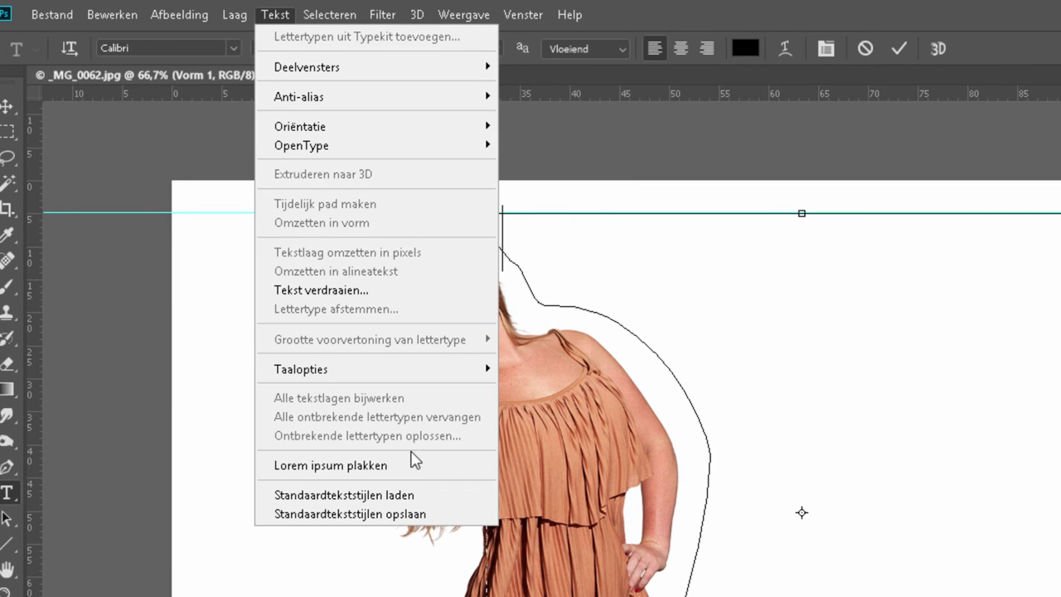
left_click(433, 468)
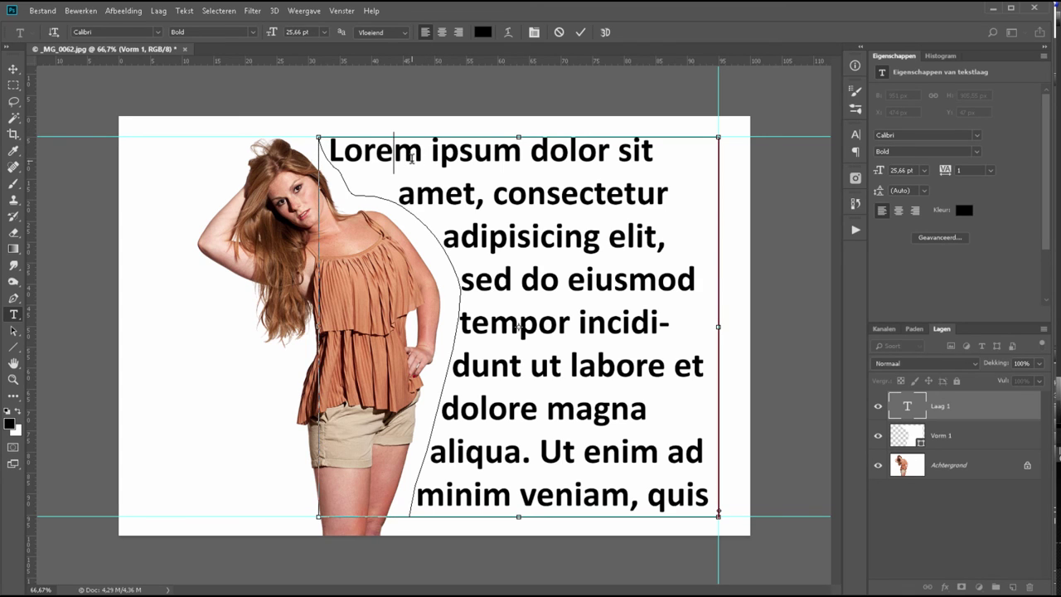
Select all the text and set its font size to 8 pt
key("ctrl+a")
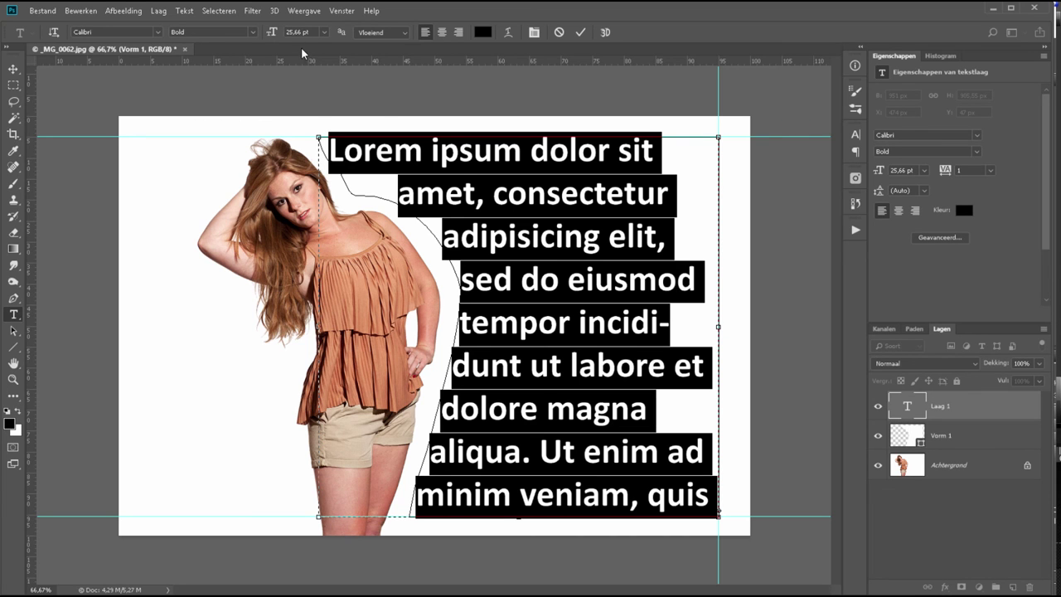
left_click_drag(272, 33, 274, 37)
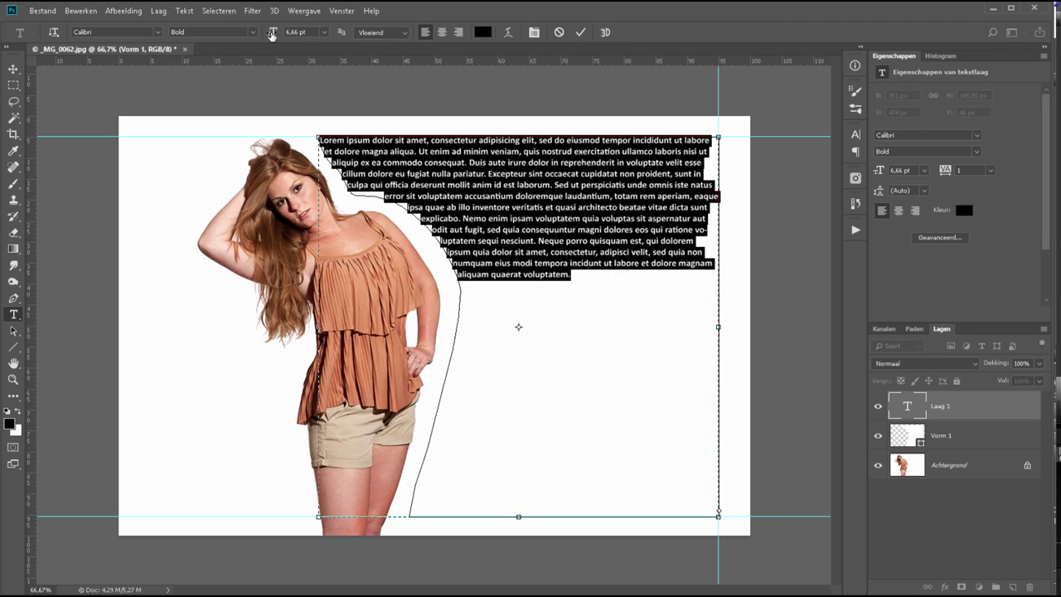
left_click(323, 31)
left_click(307, 97)
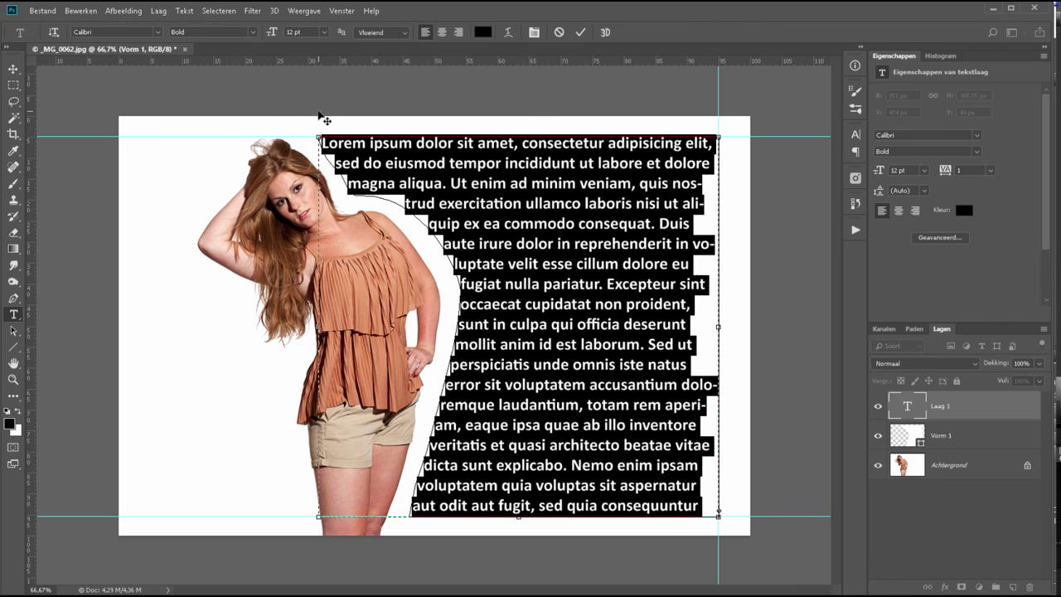
left_click(324, 32)
left_click(305, 70)
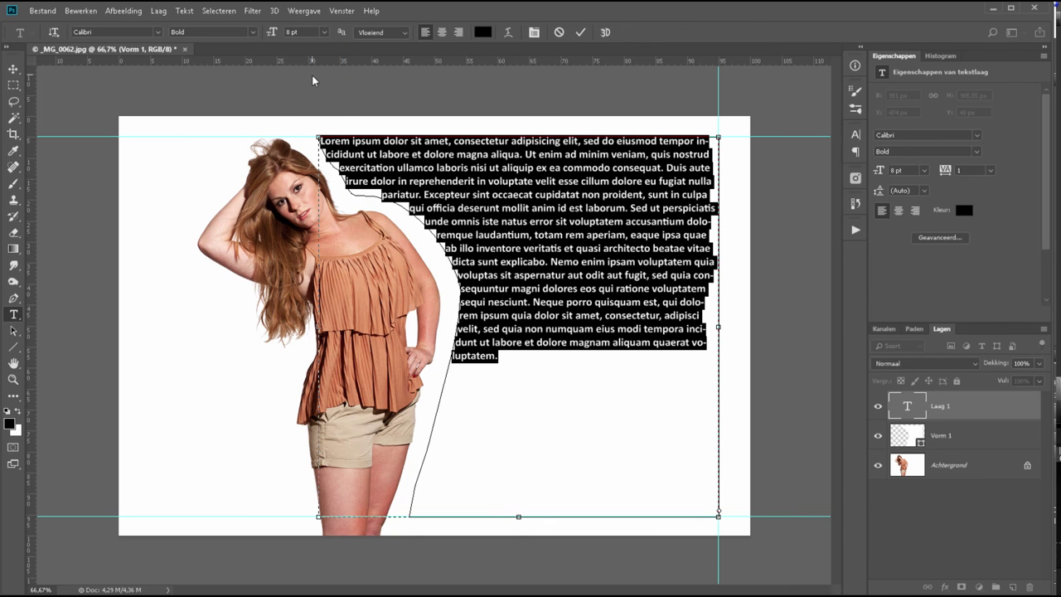
Duplicate the paragraph as a second paragraph after a new line and commit the text
left_click(516, 361)
key("shift+Up")
key("shift+Up")
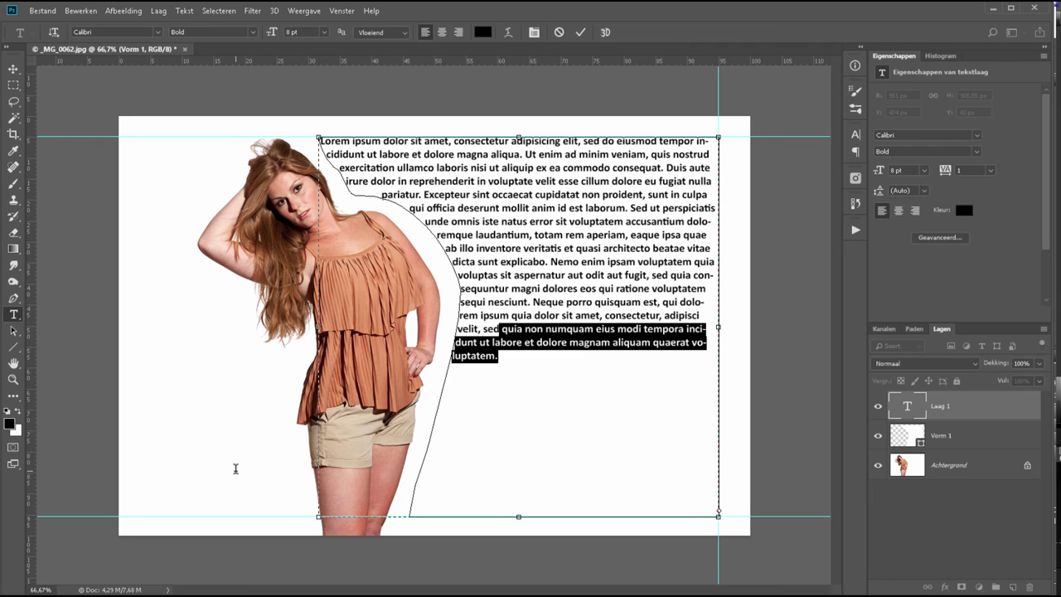
key("shift+Up")
key("shift+Up")
key("shift+Up")
key("shift+Up")
key("shift+Up")
key("shift+Up")
key("shift+Up")
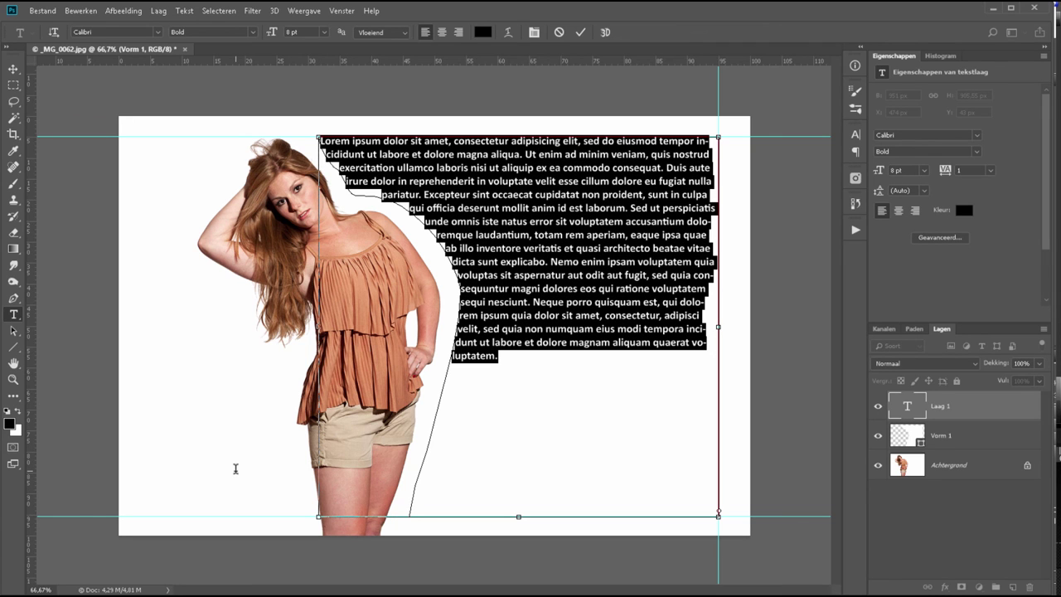
key("ctrl+c")
key("Right")
key("Return")
key("Return")
key("ctrl+v")
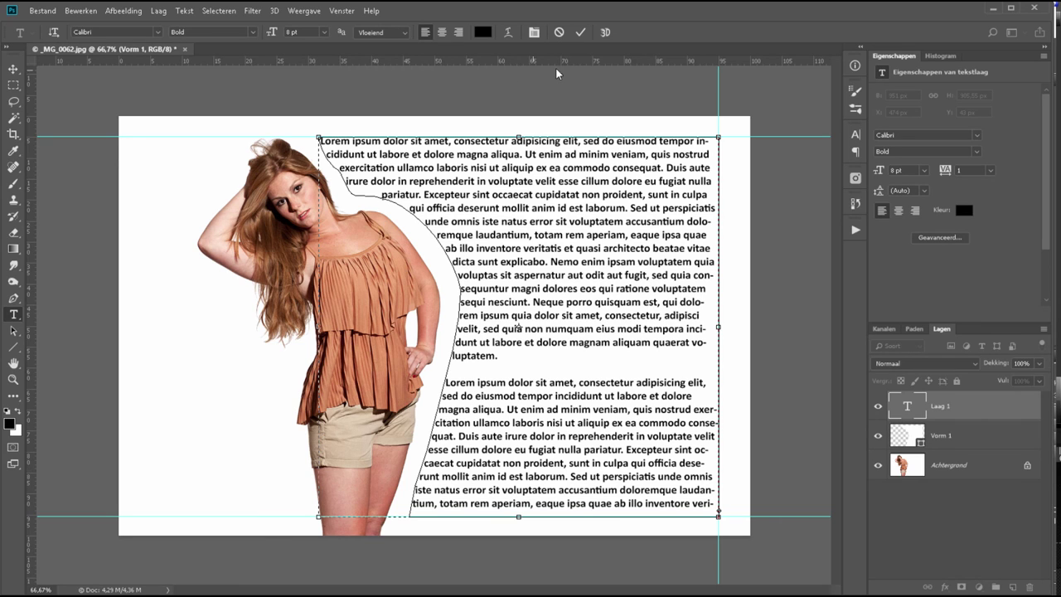
left_click(581, 32)
left_click(931, 476)
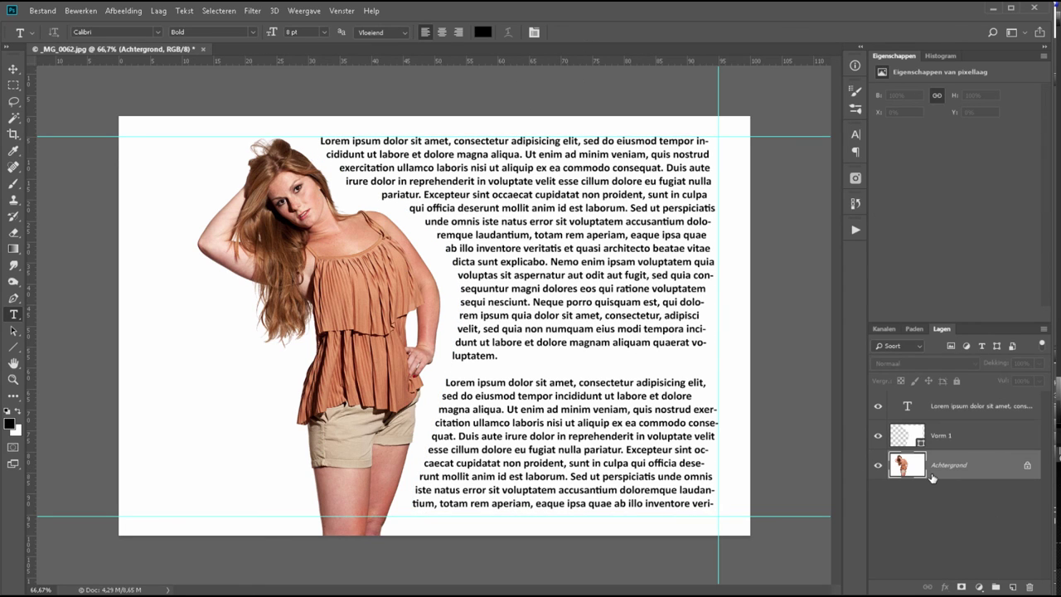